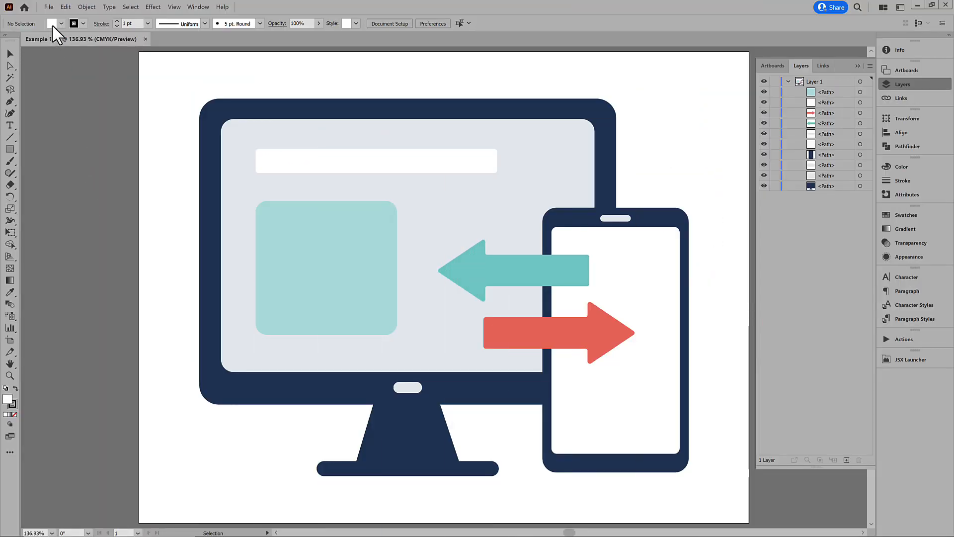
Step: Start the Cut And Bleed script and try the cut layer's Fill and Stroke options and the stroke unit choices
click(51, 7)
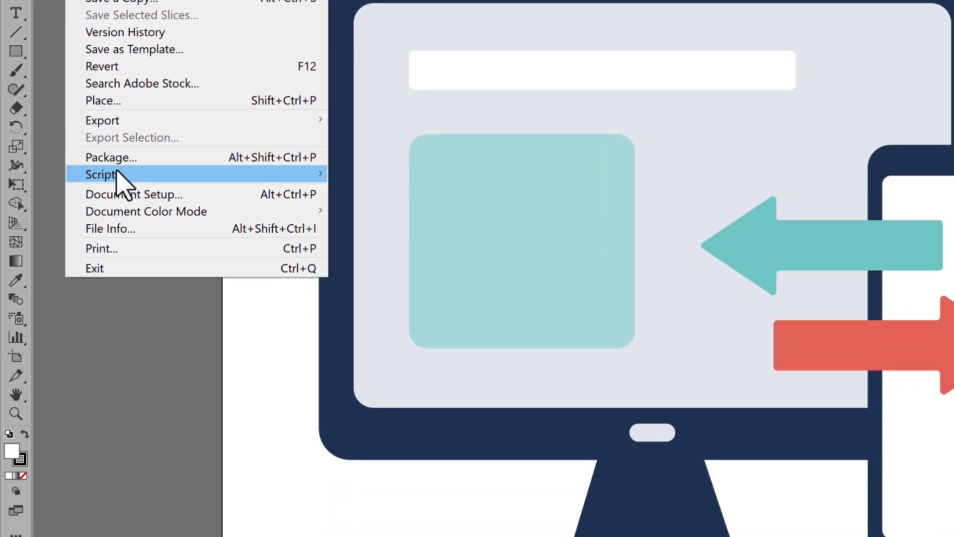
mouse_move(116, 213)
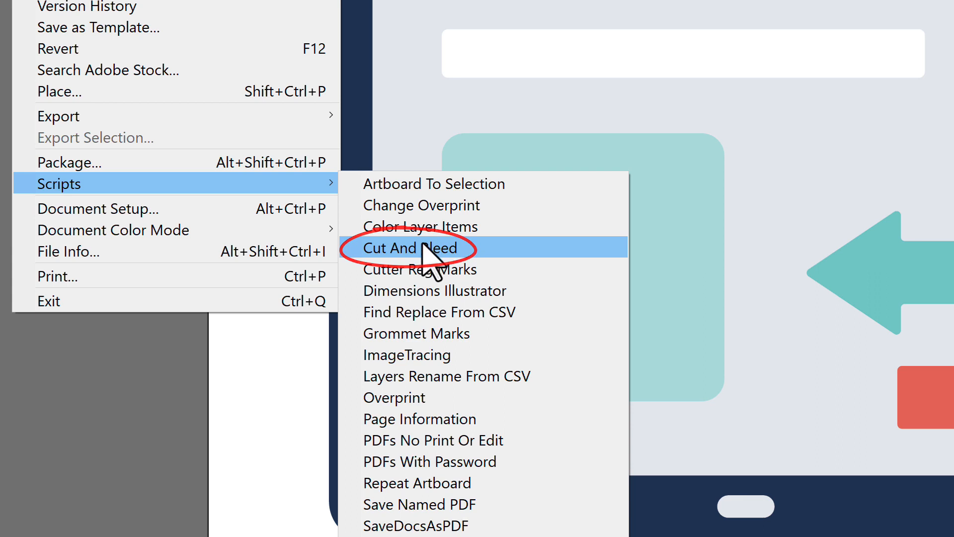
click(424, 249)
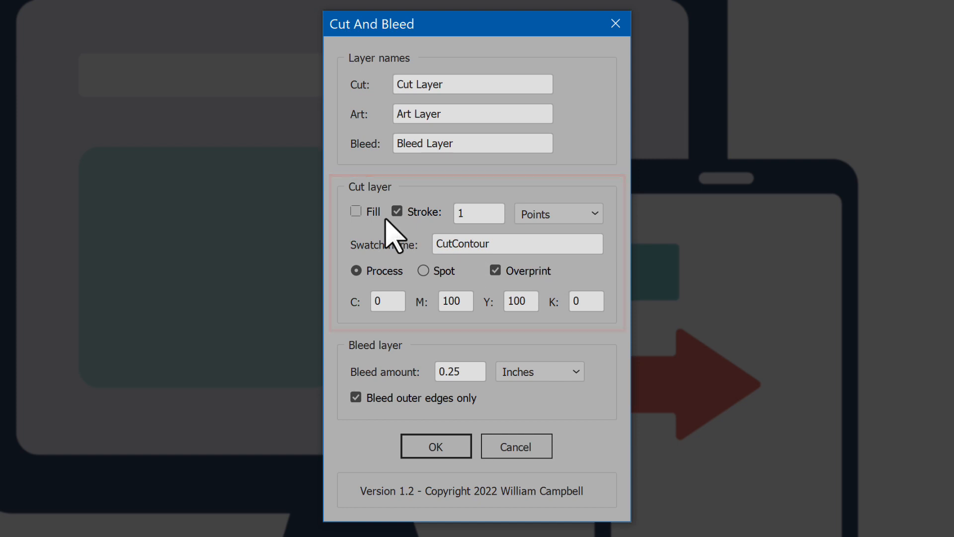
click(356, 210)
click(396, 210)
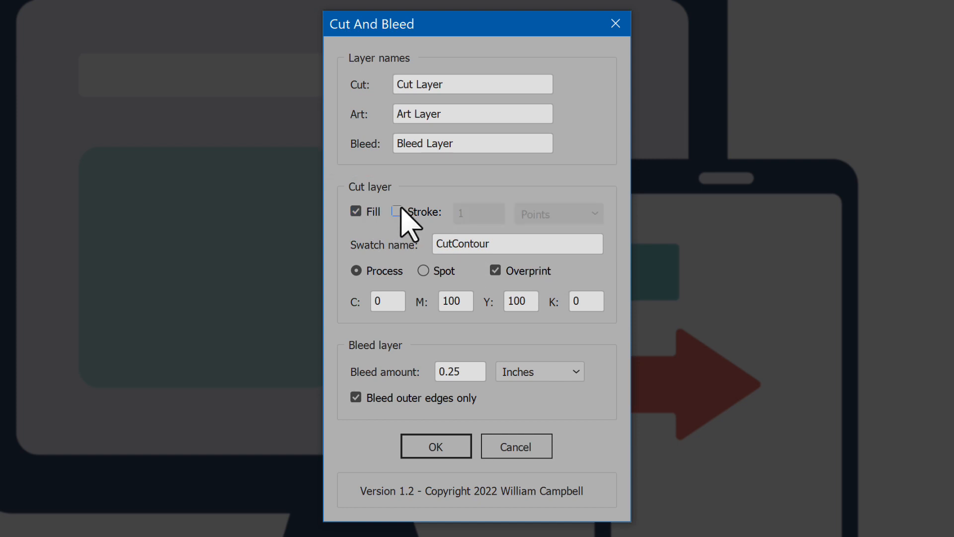
click(397, 210)
click(356, 210)
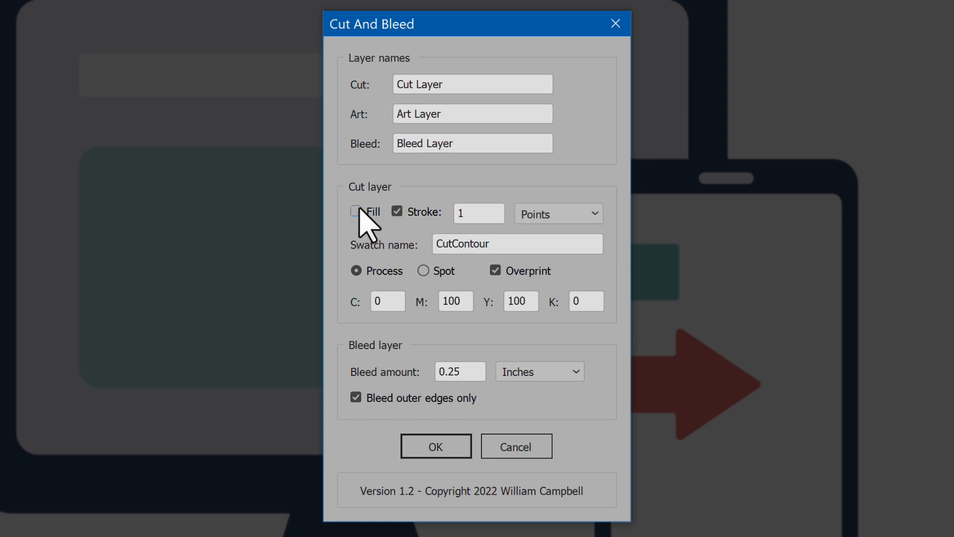
click(484, 213)
click(586, 230)
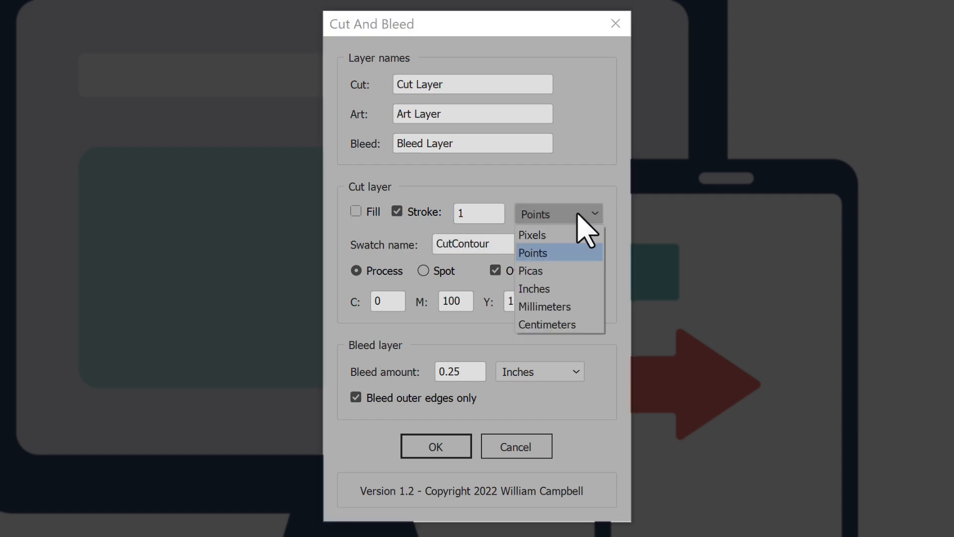
click(585, 213)
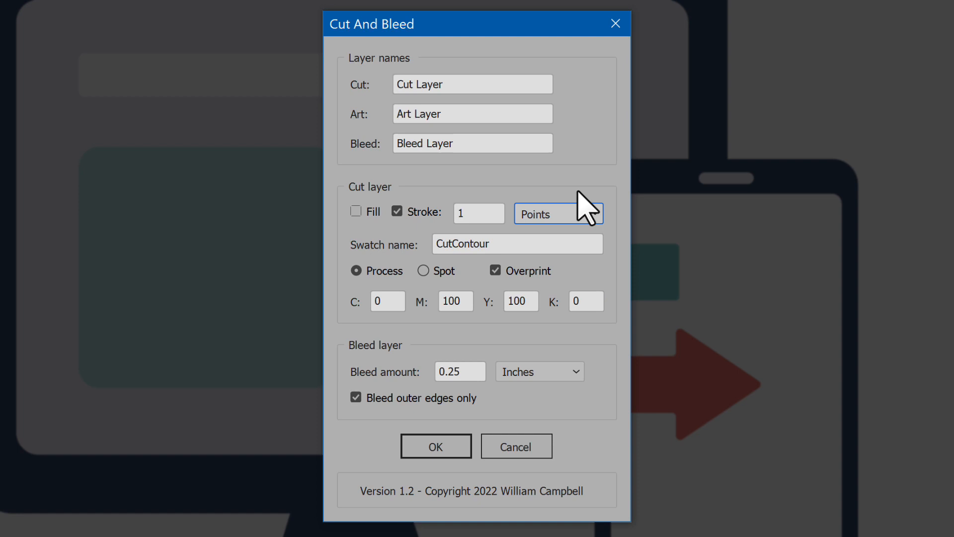
Step: Try the CutContour swatch's Process, Spot and Overprint options and inspect its name and CMYK fields
click(522, 242)
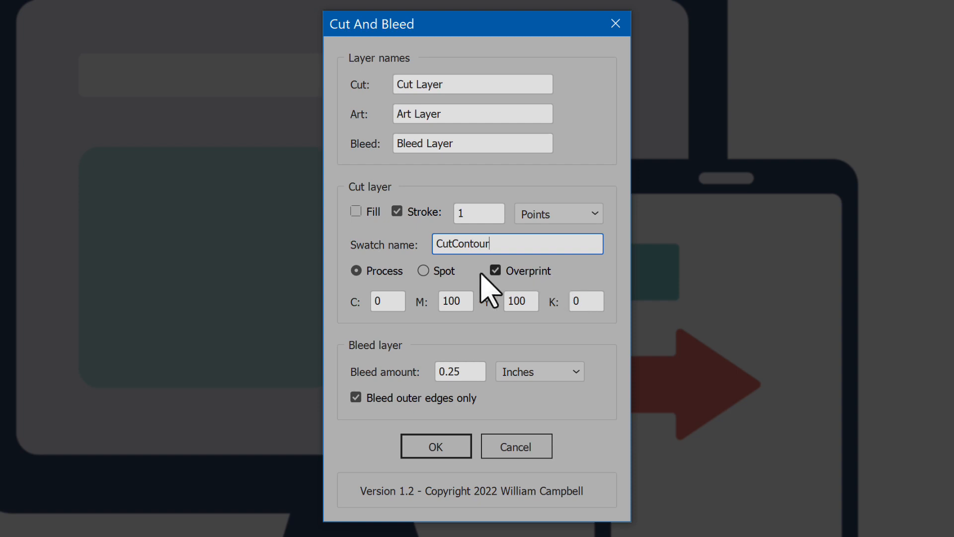
click(392, 270)
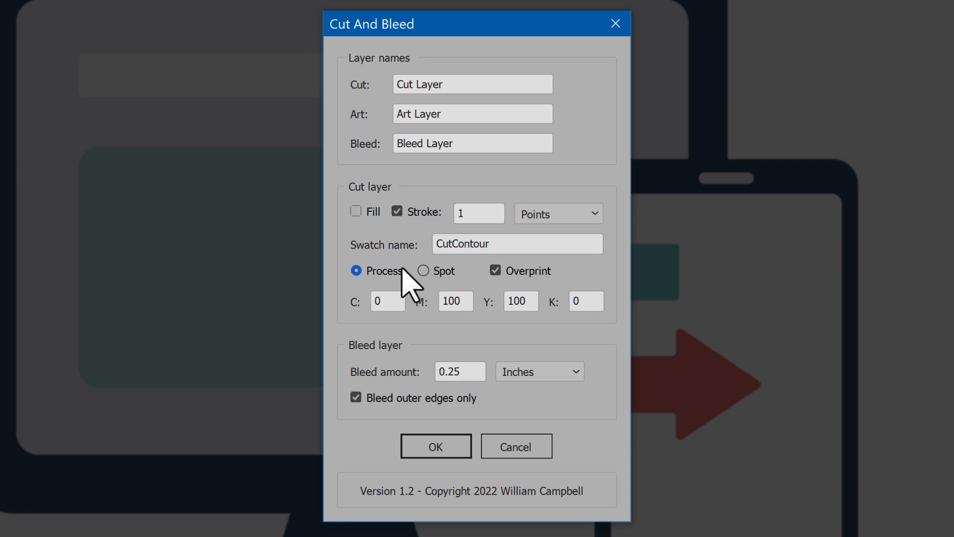
click(427, 269)
click(396, 270)
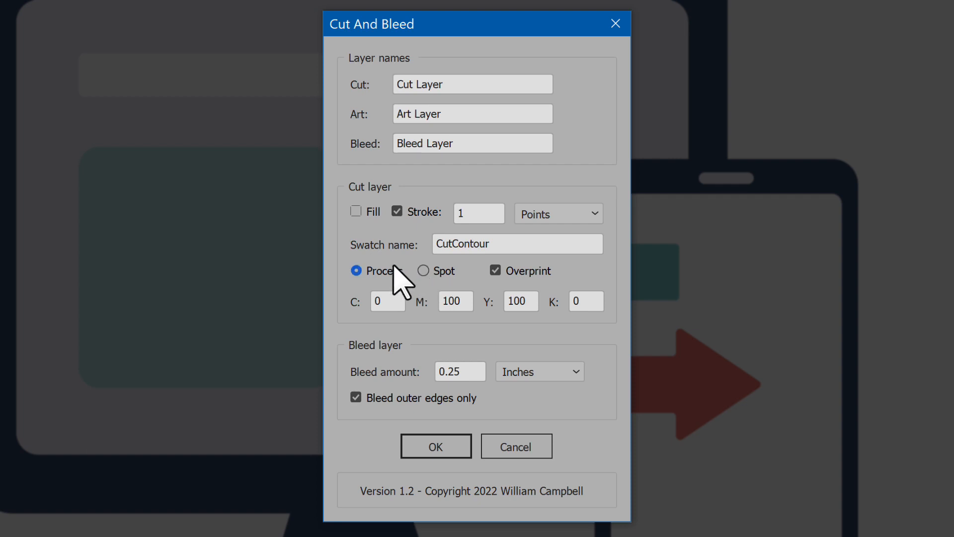
click(495, 270)
click(497, 271)
click(459, 303)
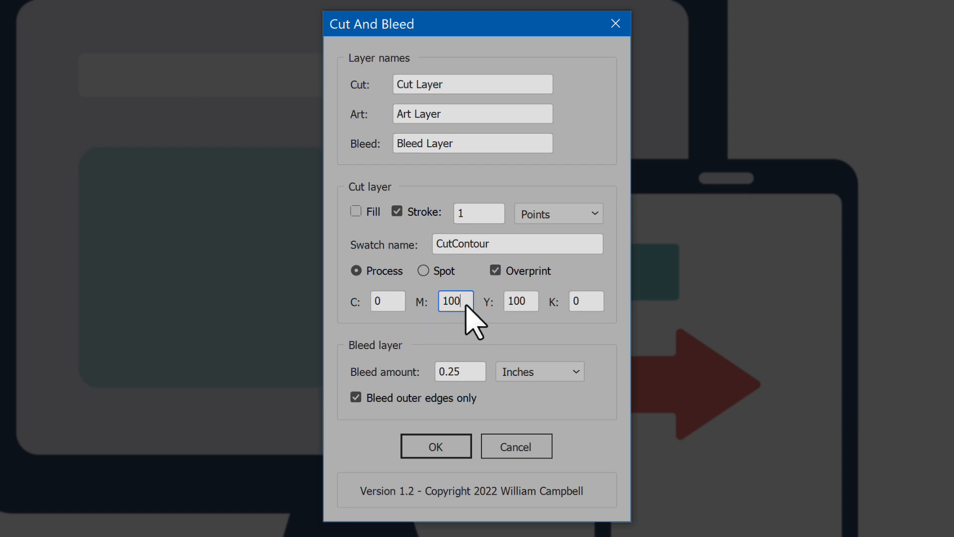
click(527, 304)
click(590, 304)
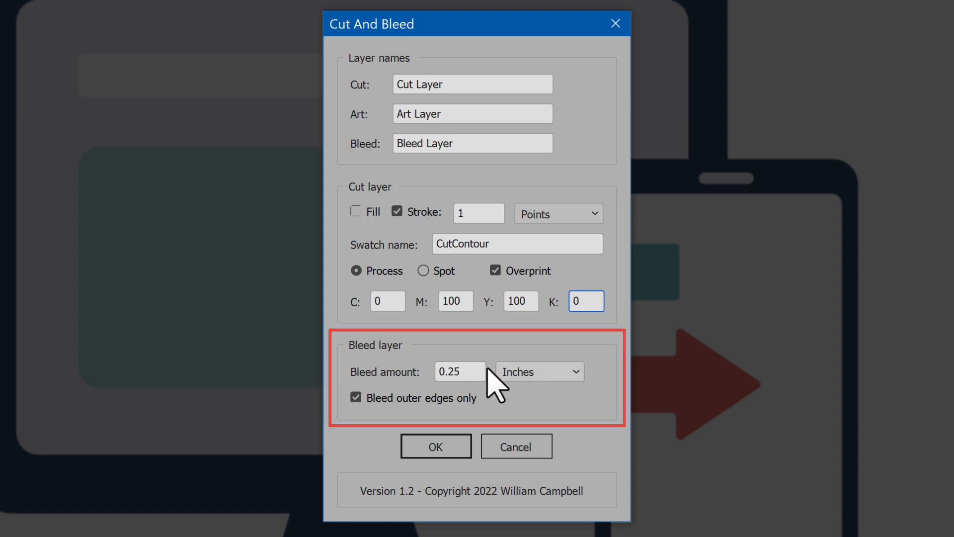
Step: Turn off Bleed outer edges only and run the script on the monitor and phone artwork with a 0.25 inch bleed
click(462, 370)
click(547, 373)
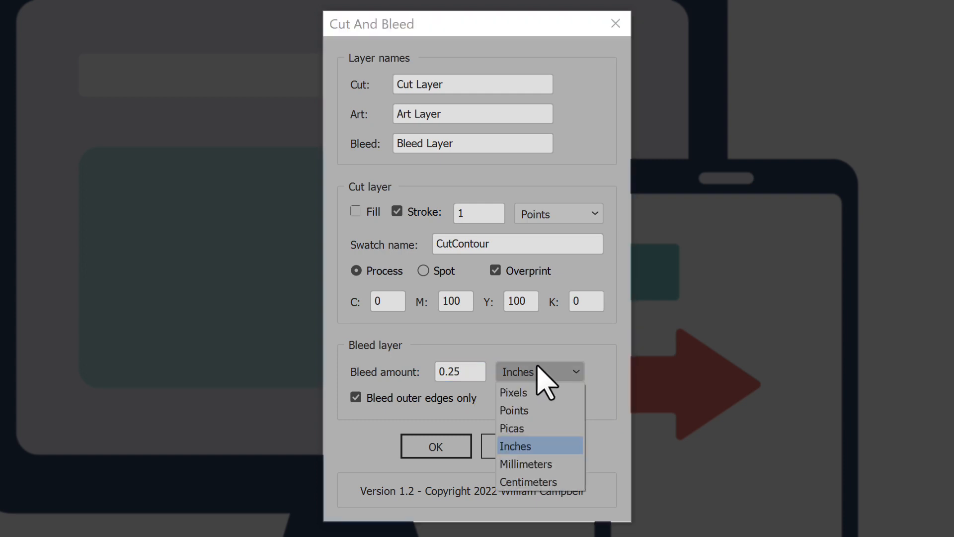
click(603, 371)
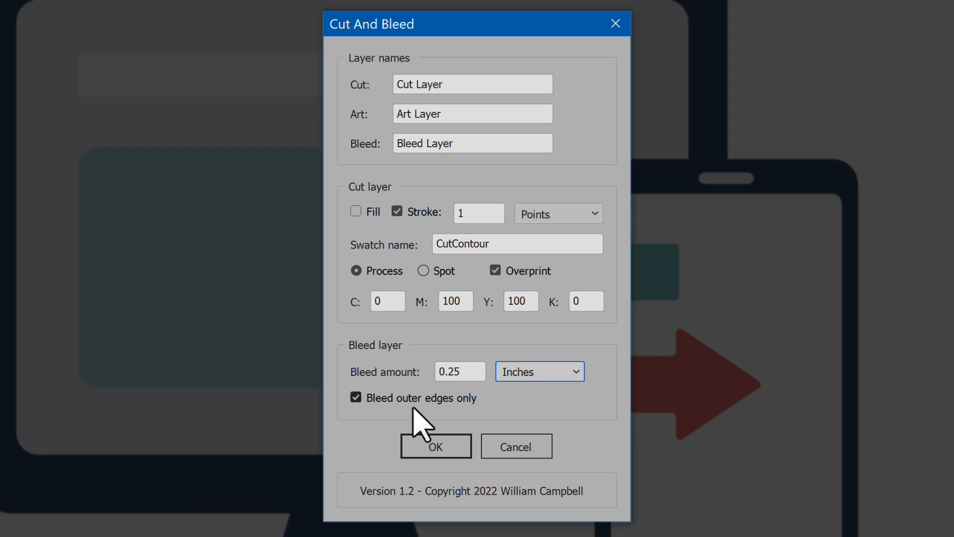
click(356, 397)
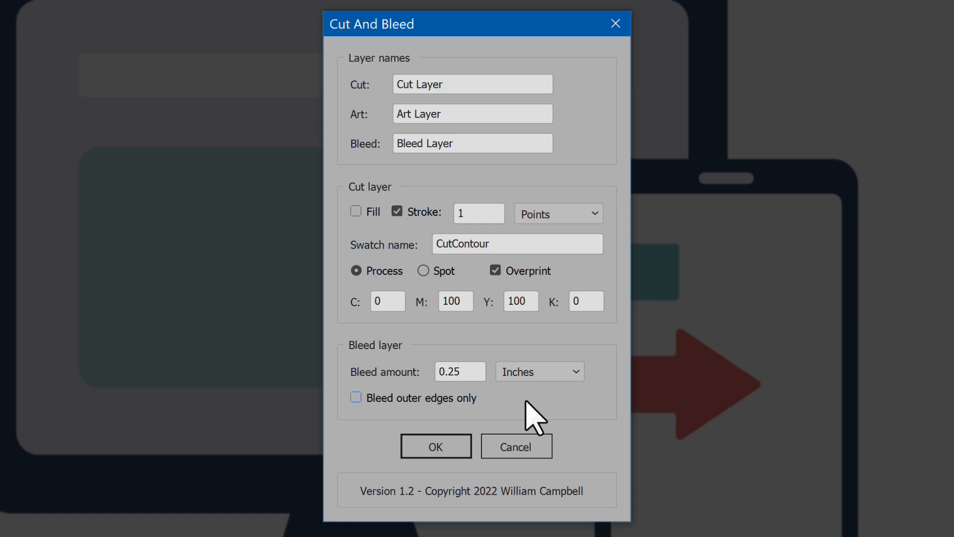
click(444, 444)
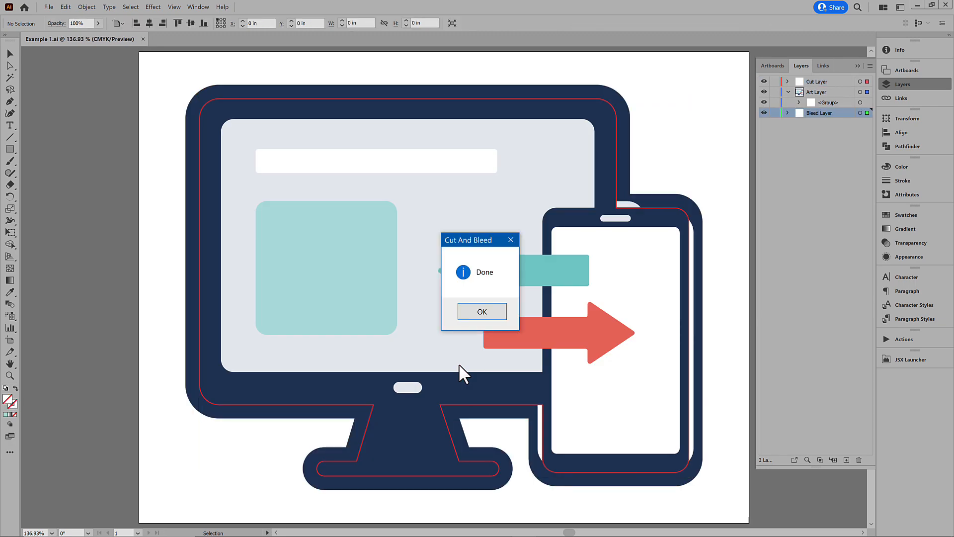
click(482, 313)
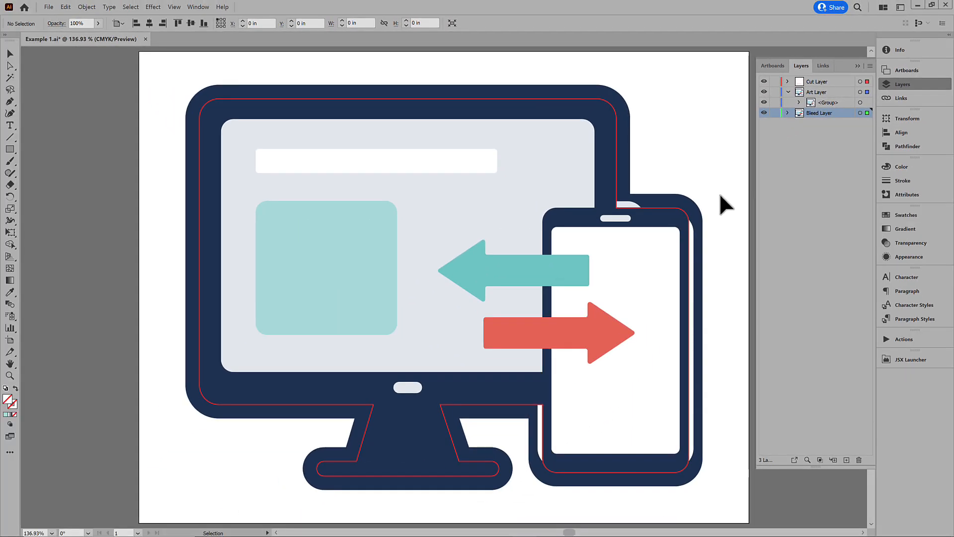
Step: With the Art Layer temporarily hidden, delete the bleed shapes of the phone's white screen and grey speaker
click(764, 92)
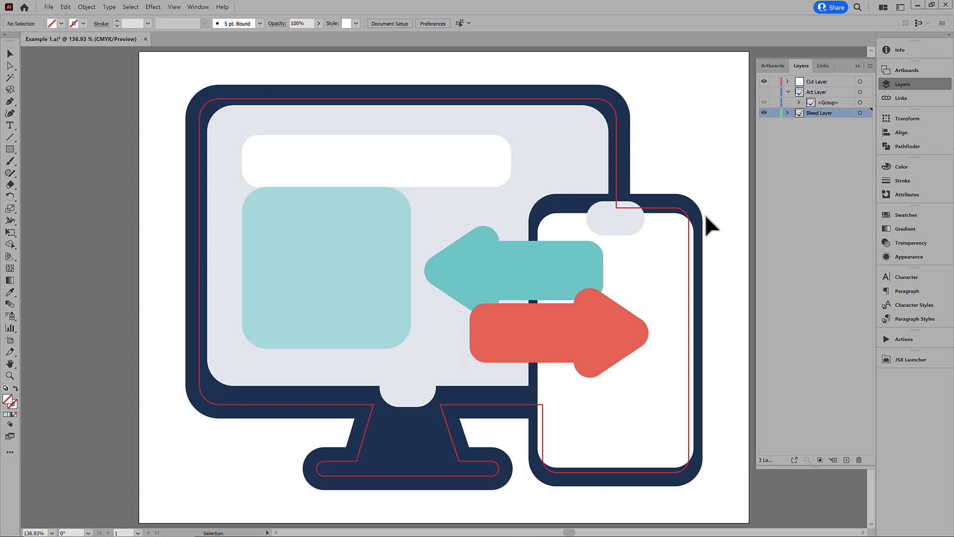
key(a)
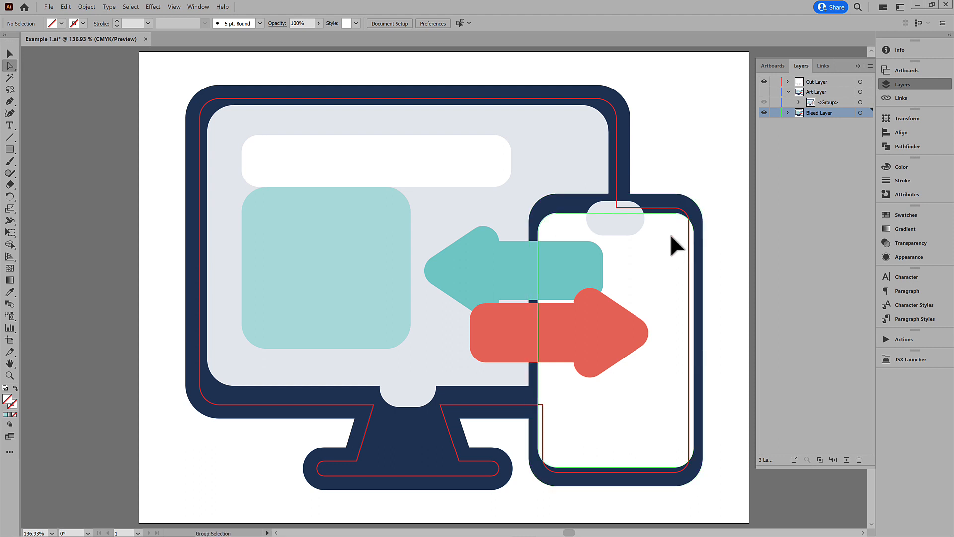
click(669, 234)
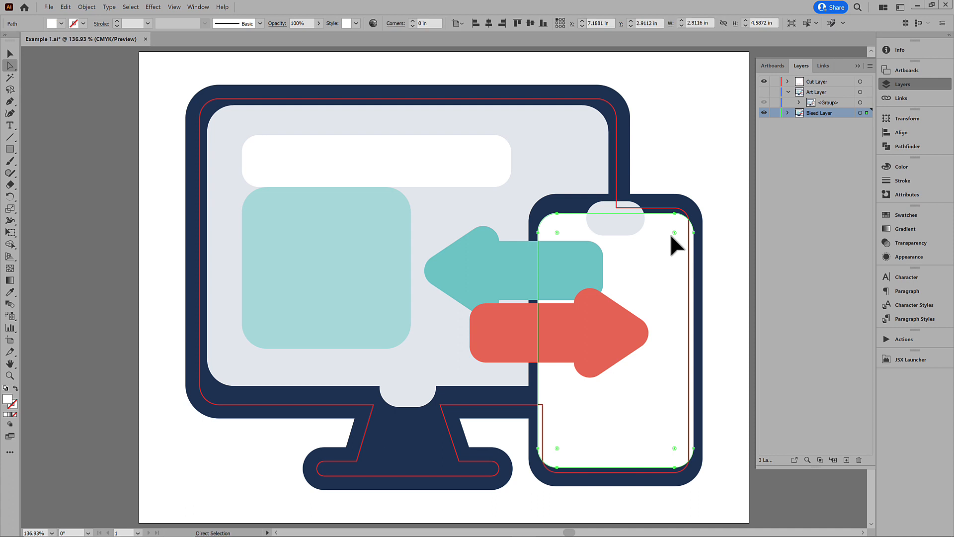
shift+click(640, 232)
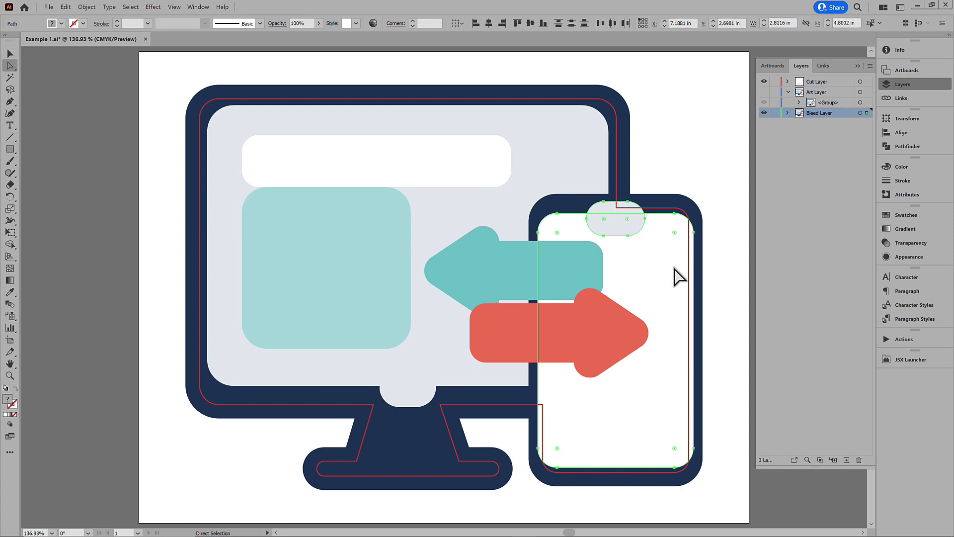
key(Delete)
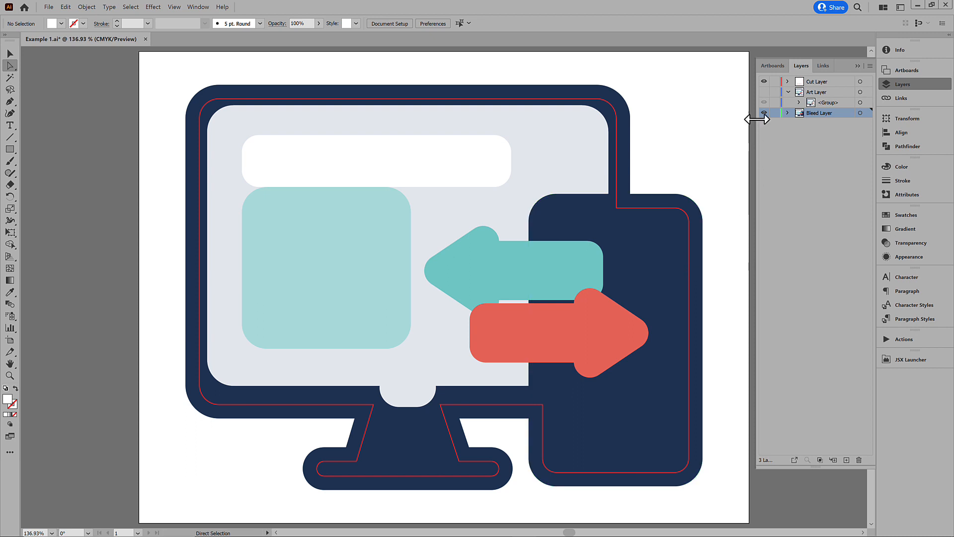
click(764, 93)
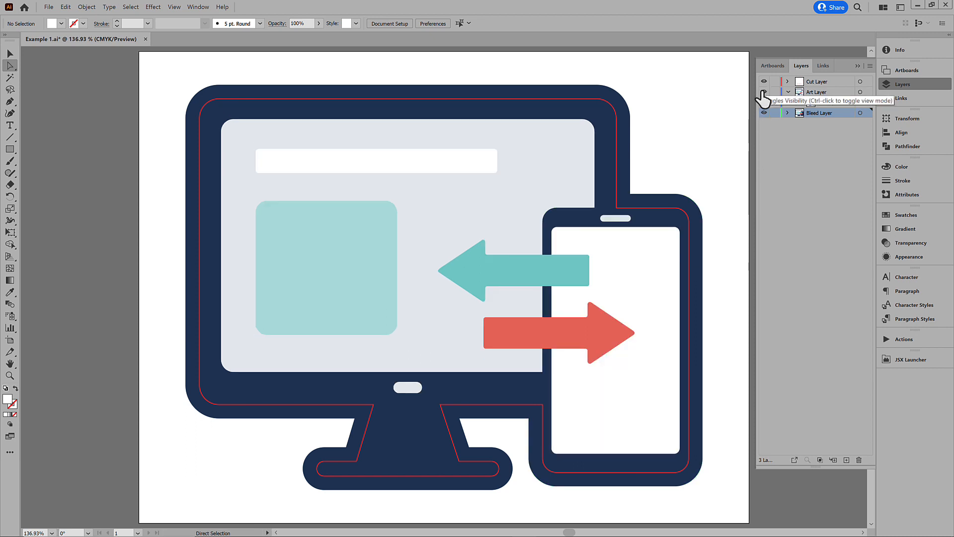
Step: Revert the monitor and phone document to its last saved version
click(48, 6)
click(80, 155)
click(529, 283)
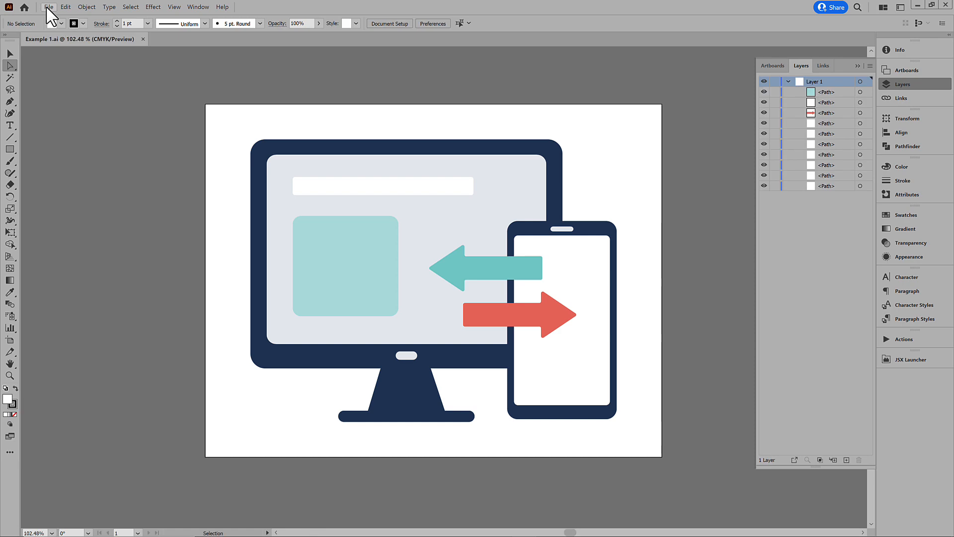
Step: Run Cut And Bleed on the monitor and phone artwork with a 0.25 inch bleed and Bleed outer edges only turned on
click(49, 6)
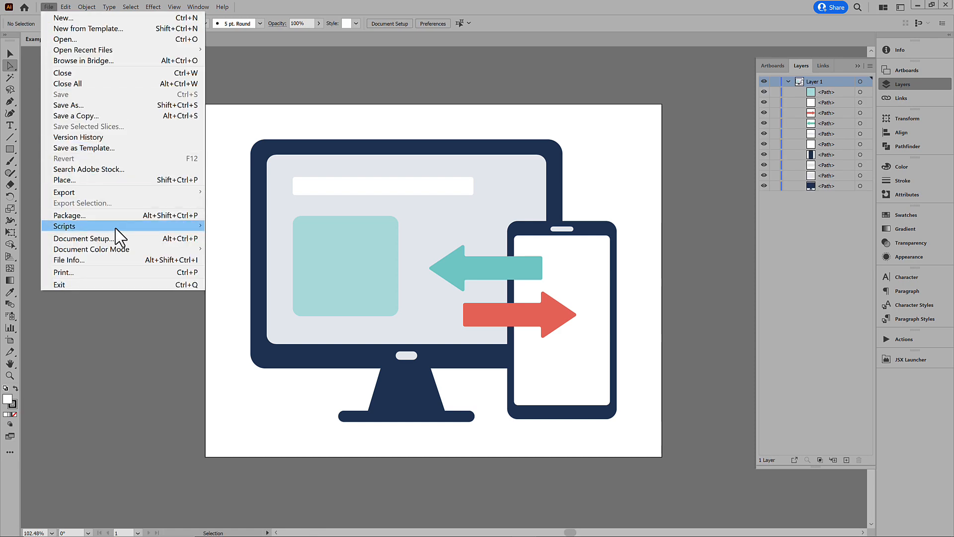
mouse_move(115, 228)
click(268, 260)
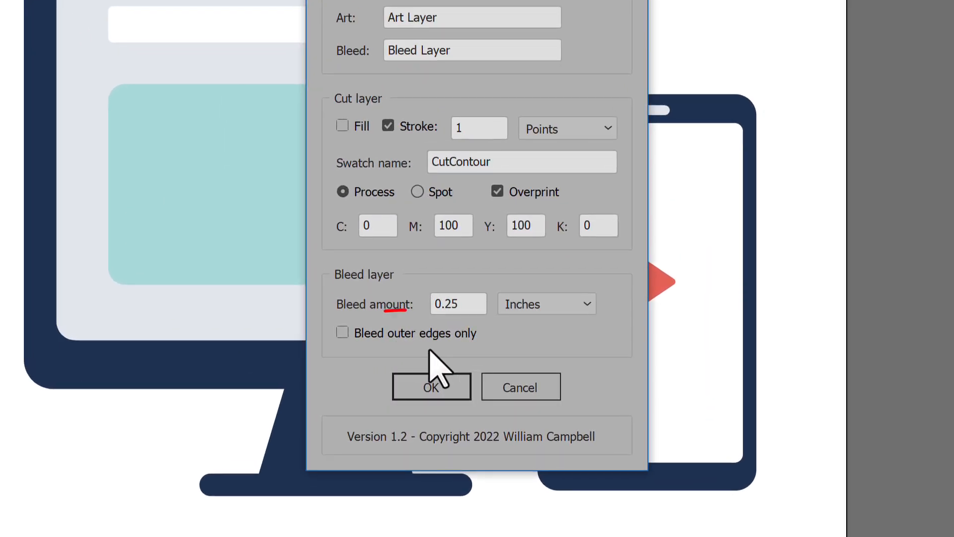
click(341, 333)
click(447, 391)
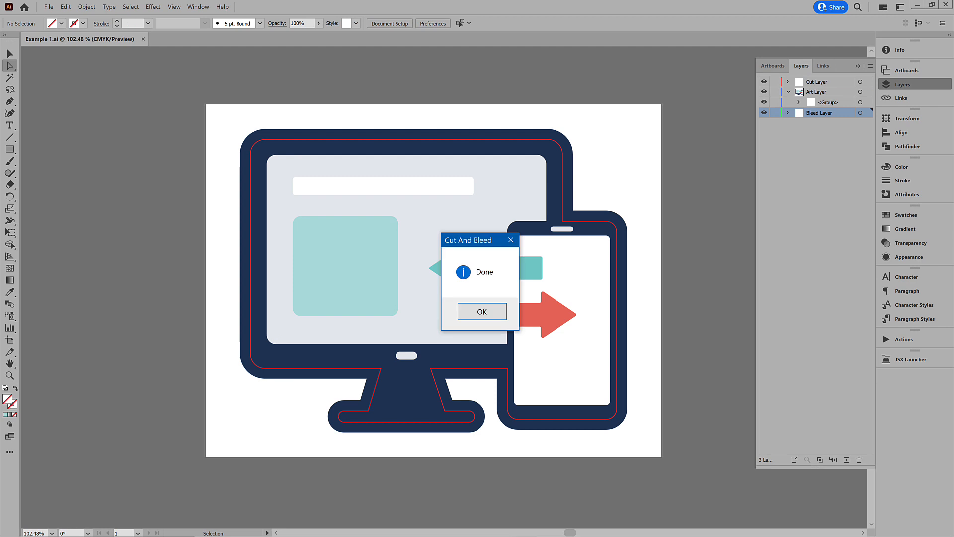
click(489, 310)
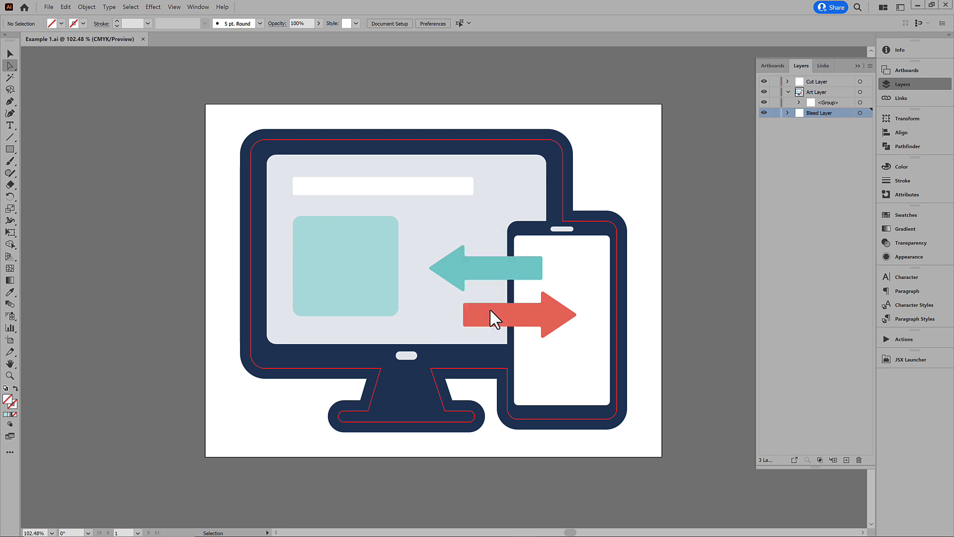
Step: Hide the Art Layer and inspect the individual phone and monitor shapes inside the Bleed Layer
click(764, 92)
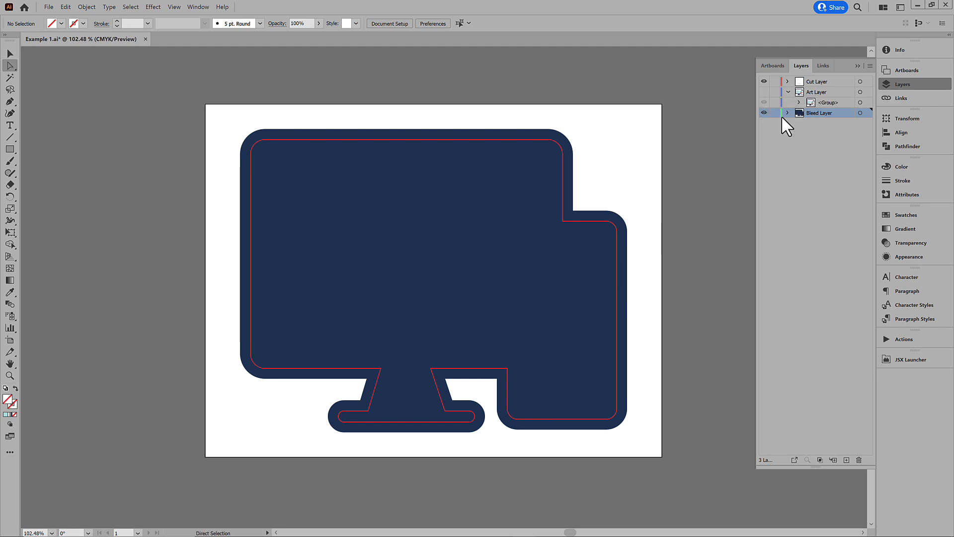
click(787, 113)
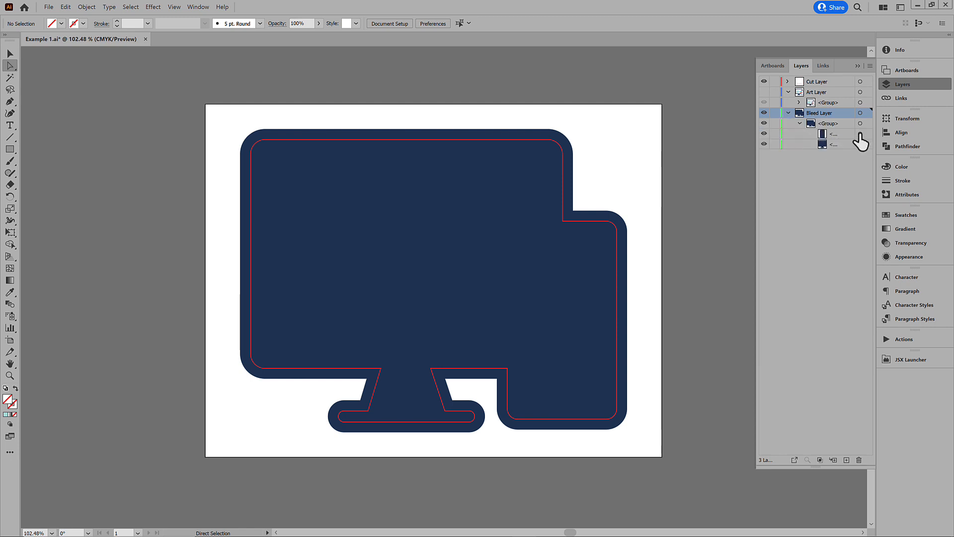
click(860, 134)
click(860, 144)
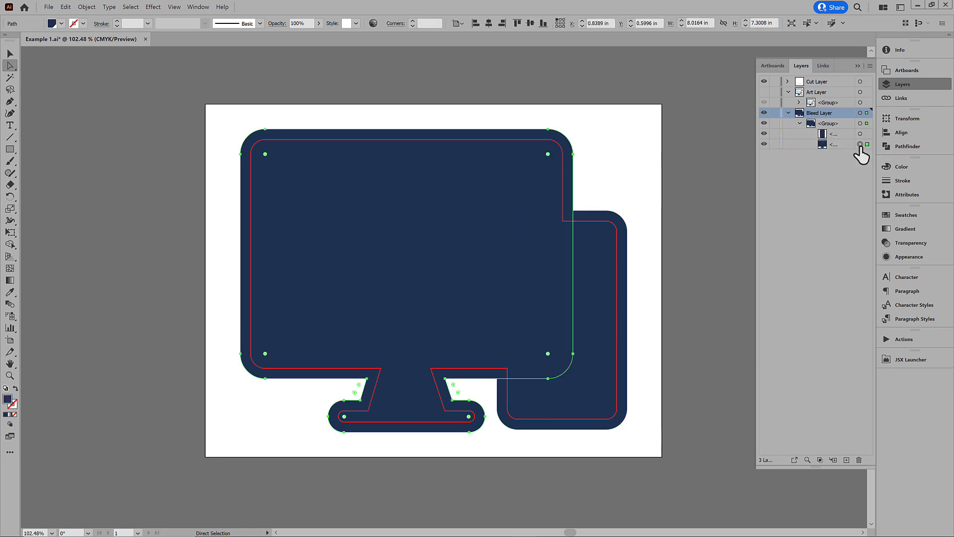
click(707, 219)
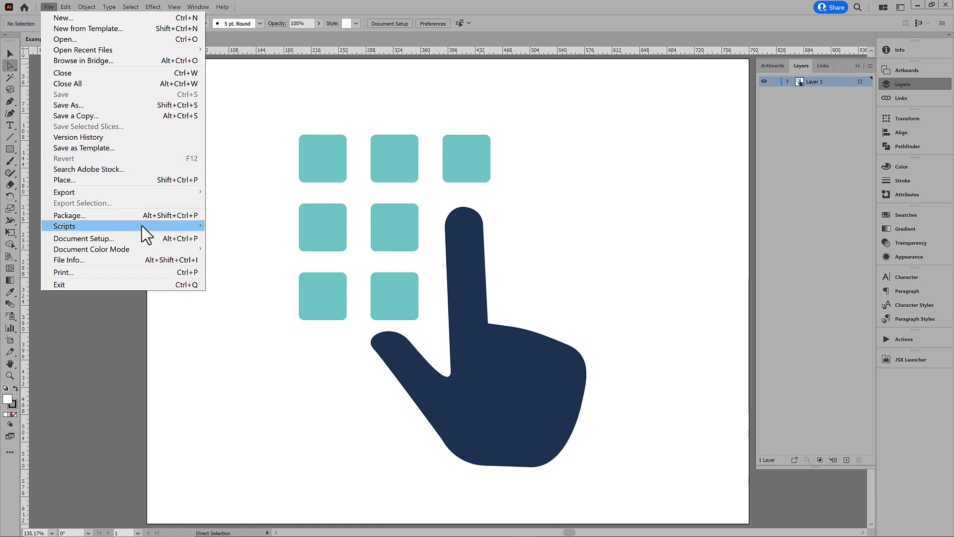
Step: Run Cut And Bleed on the hand and squares artwork with Bleed outer edges only turned on
mouse_move(141, 225)
click(258, 263)
click(455, 368)
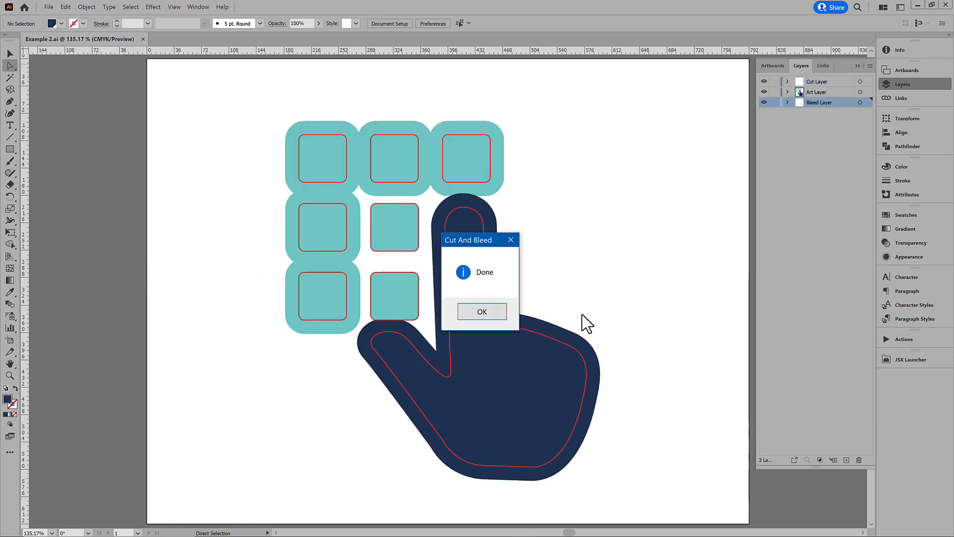
click(484, 312)
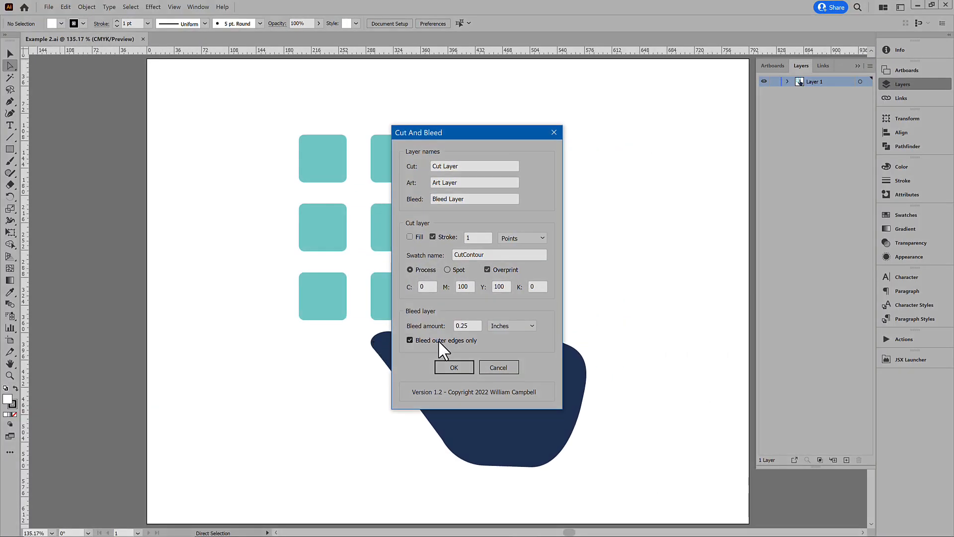
Step: Generate the cut contours and a 0.25 inch bleed for the hand and squares with the current script settings
click(454, 365)
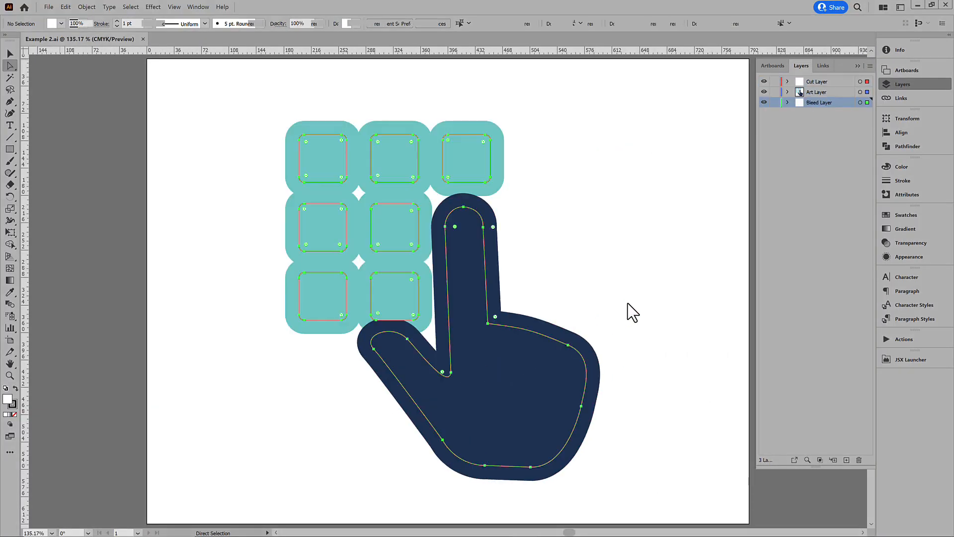
click(493, 313)
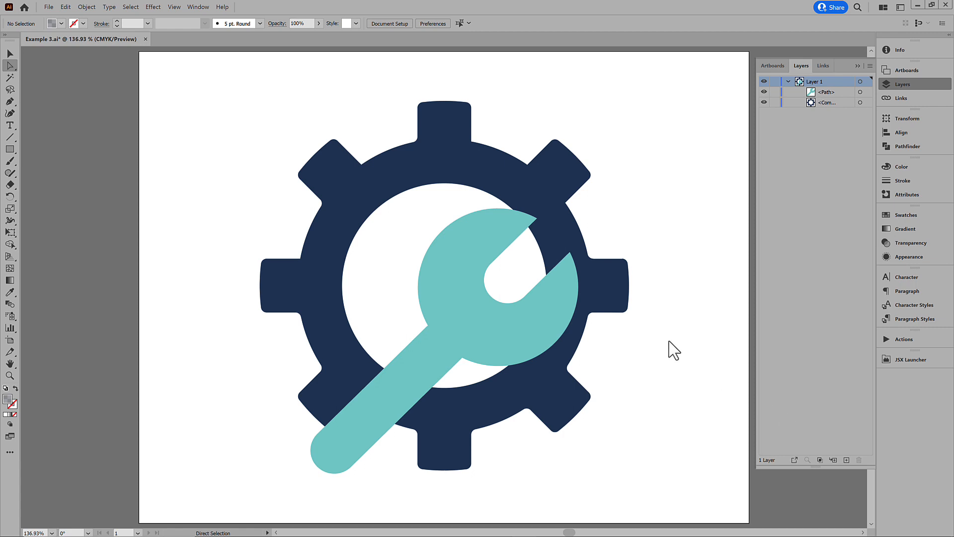
Step: Temporarily paste the checkerboard rectangle behind the gear and wrench to check the transparent areas, and delete it again
click(65, 7)
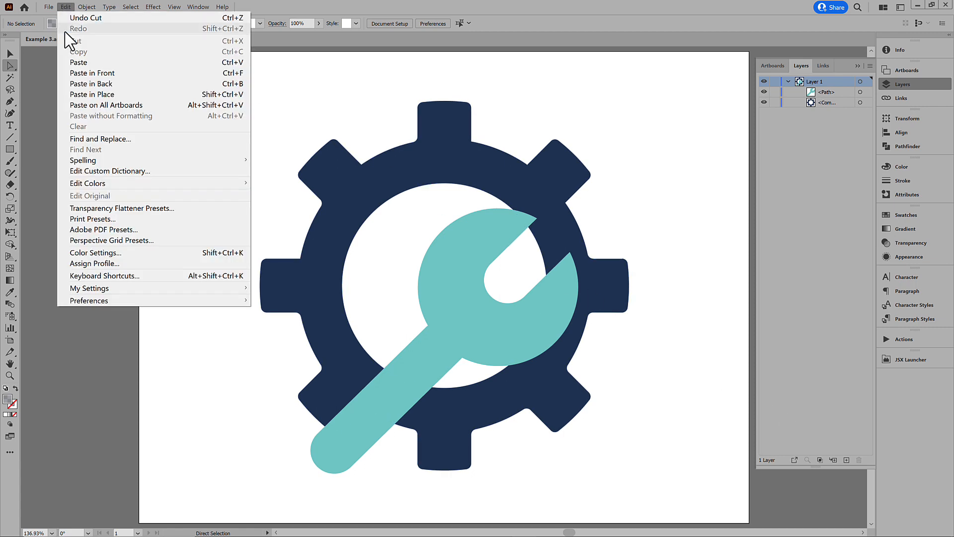
click(78, 83)
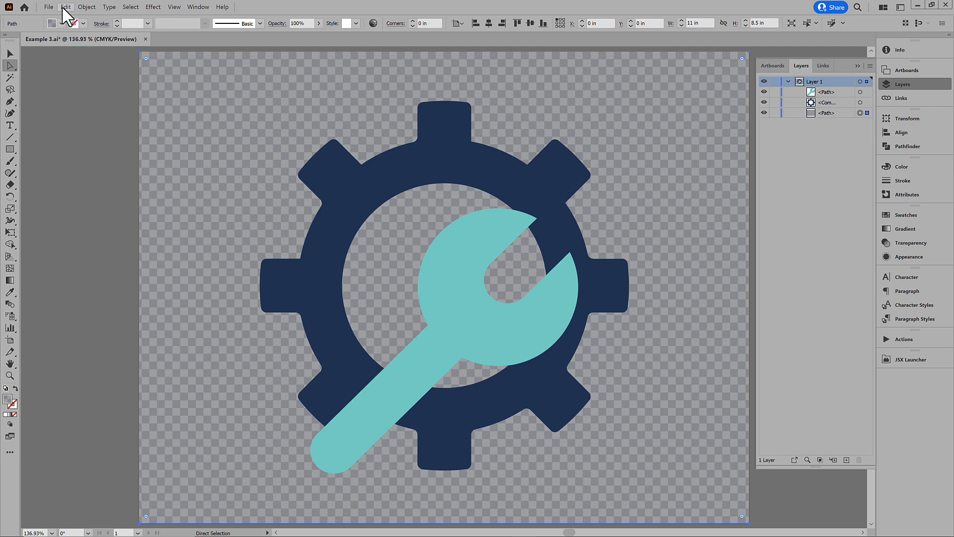
key(Delete)
Step: Run the Cut And Bleed script on the gear and wrench artwork
click(48, 7)
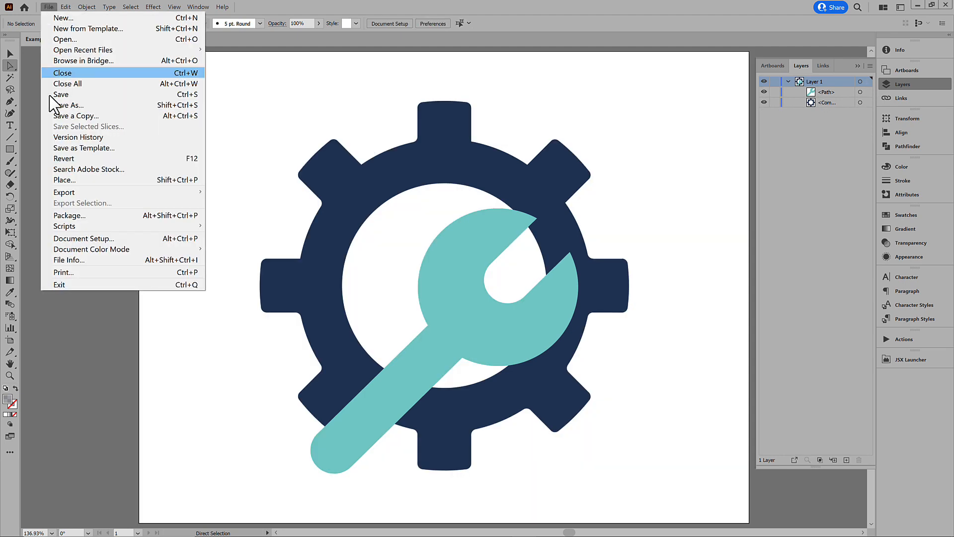
mouse_move(123, 228)
click(268, 259)
click(459, 366)
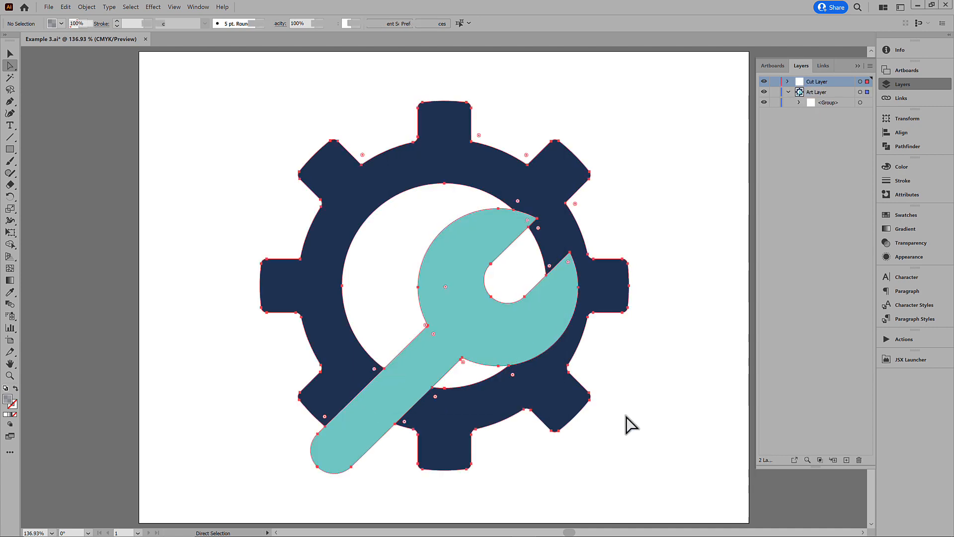
click(488, 314)
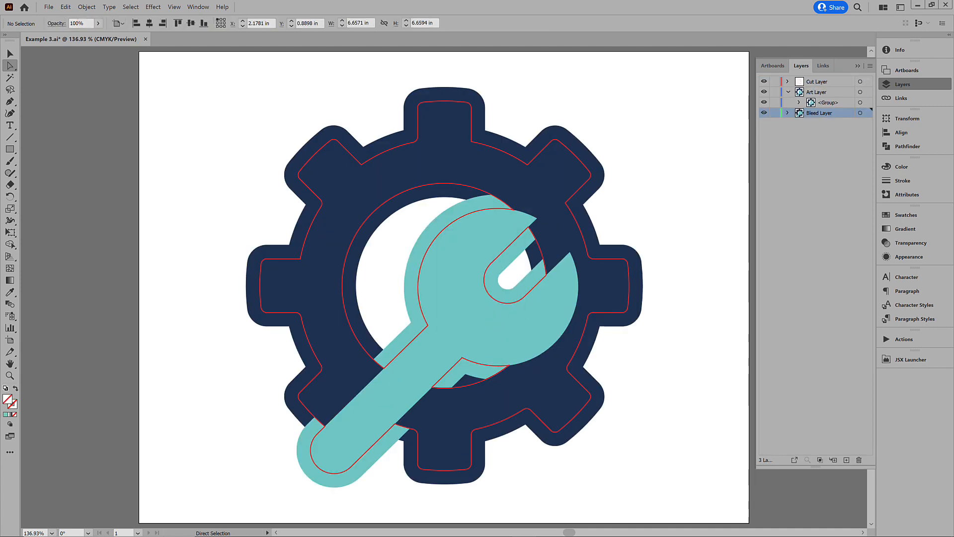
Step: Paste the checkerboard rectangle in back of the gear and wrench bleed, and lock the Cut Layer and Art Layer
click(66, 7)
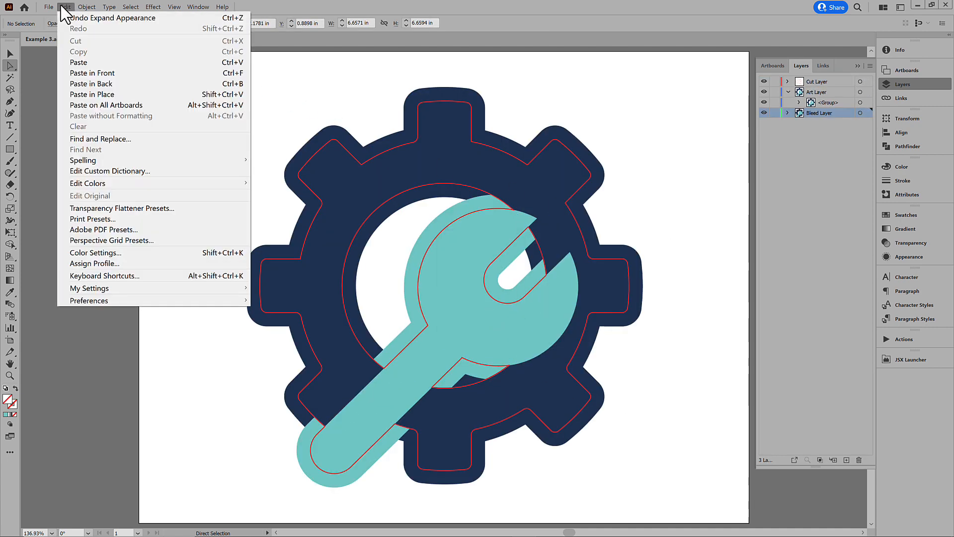
click(82, 84)
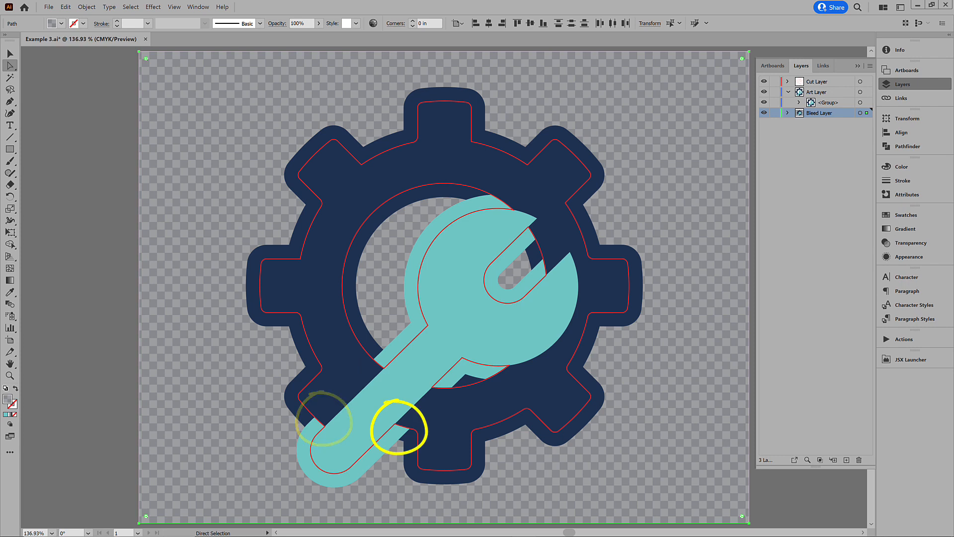
click(774, 81)
click(773, 92)
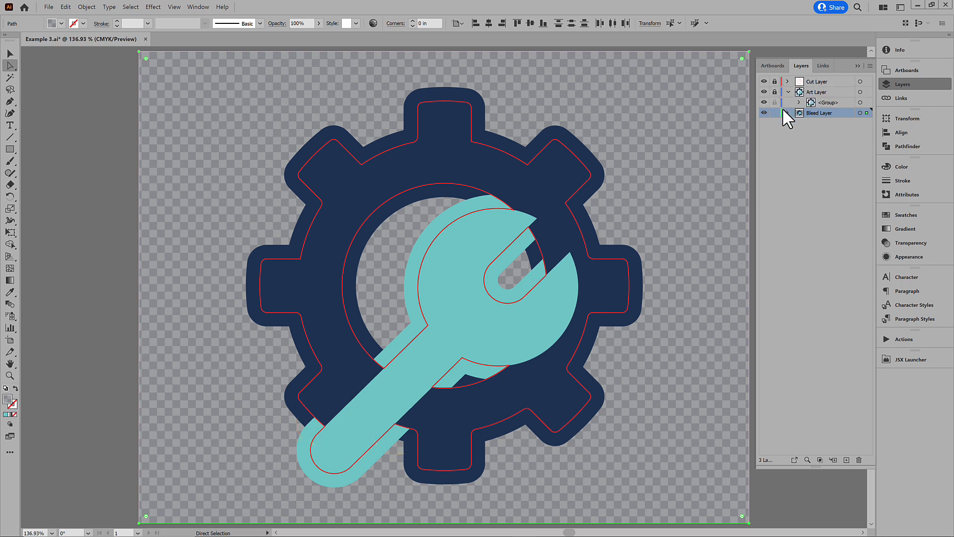
Step: Reshape the wrench's bleed path at the jaw opening by adding anchor points and moving neighbouring points onto the cut contour
click(787, 114)
click(505, 204)
key(plus)
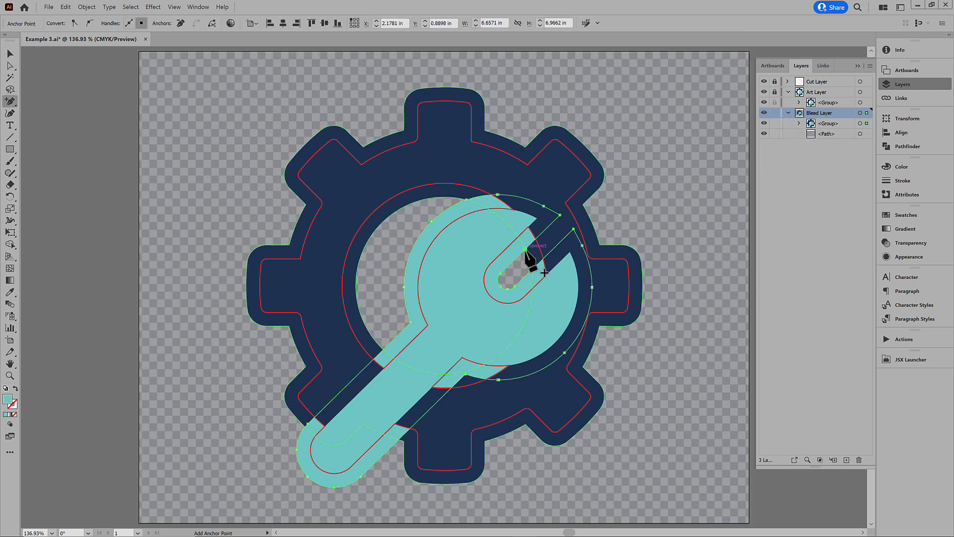
click(526, 249)
key(a)
drag(560, 215, 536, 220)
drag(497, 195, 528, 228)
drag(572, 229, 546, 275)
key(plus)
click(532, 270)
key(a)
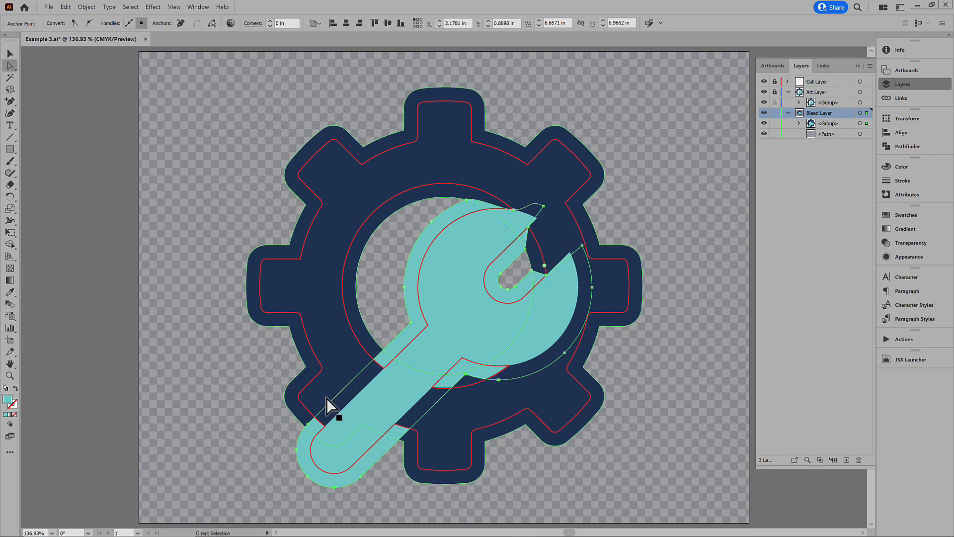
Step: Add anchor points along the upper side of the wrench handle's bleed and move them to where the cut contour meets the gear
key(plus)
click(374, 359)
click(313, 419)
key(a)
drag(312, 419, 325, 425)
drag(309, 424, 304, 429)
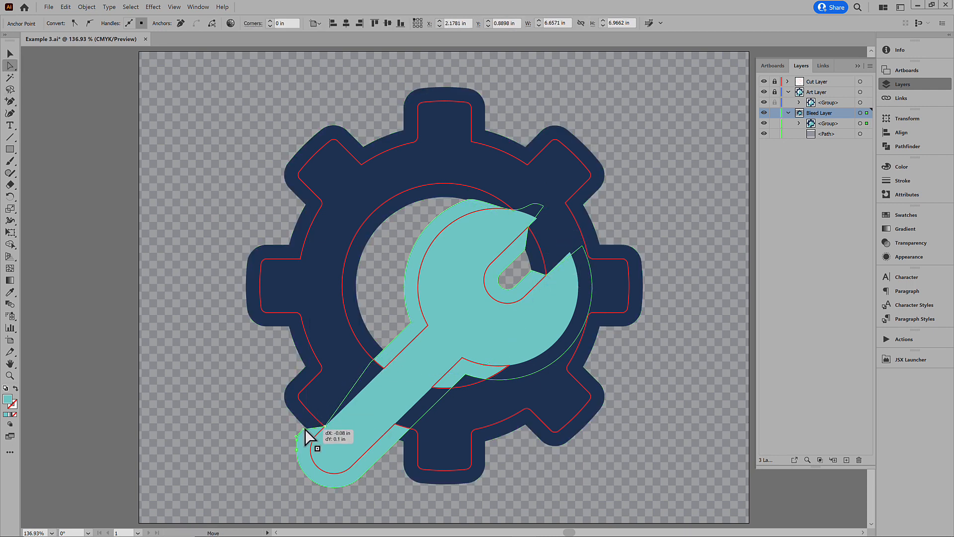
drag(374, 359, 384, 368)
Step: Add anchor points along the lower side of the wrench handle's bleed and pull the bleed edge in to the gear's cut contour
key(plus)
click(444, 394)
click(412, 426)
key(a)
key(plus)
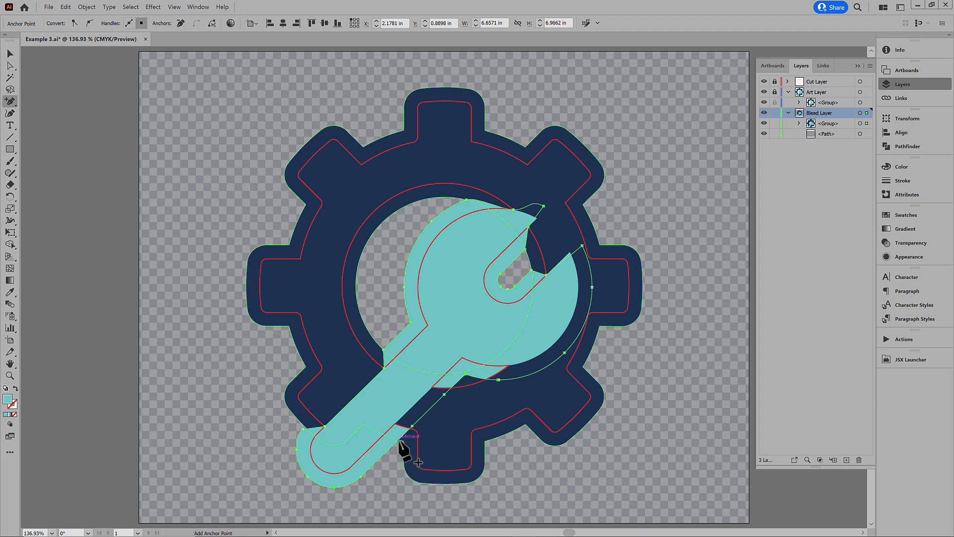
click(399, 439)
key(a)
drag(411, 426, 394, 424)
drag(444, 394, 432, 386)
Step: Move the bleed point under the wrench head to the gear's inner edge and convert the adjacent point to a corner
drag(498, 380, 508, 365)
key(shift+c)
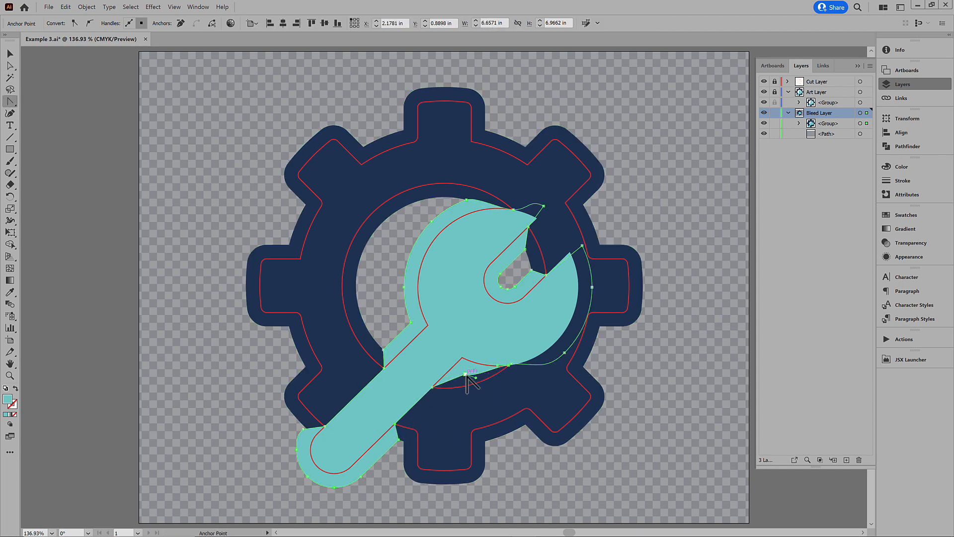
click(466, 374)
key(a)
Step: Deselect the wrench bleed and delete the checkerboard rectangle from the Bleed Layer
click(660, 476)
click(860, 134)
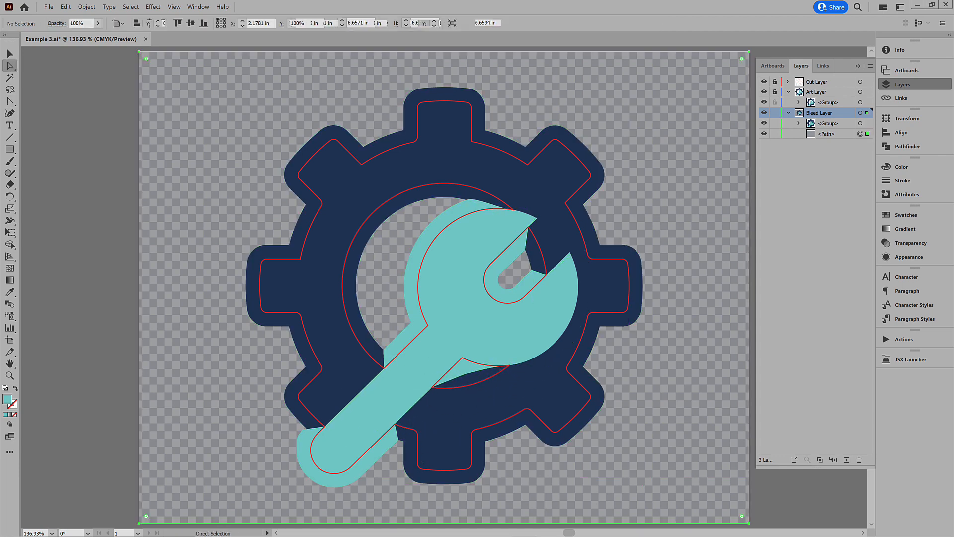
key(Delete)
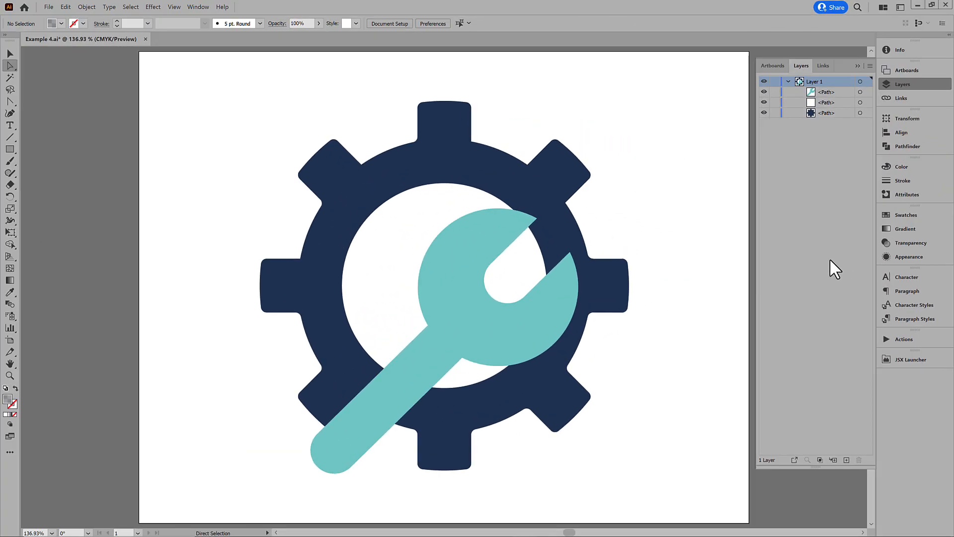
Step: Temporarily paste the checkerboard rectangle behind the gear with the white center circle, and delete it again
click(63, 7)
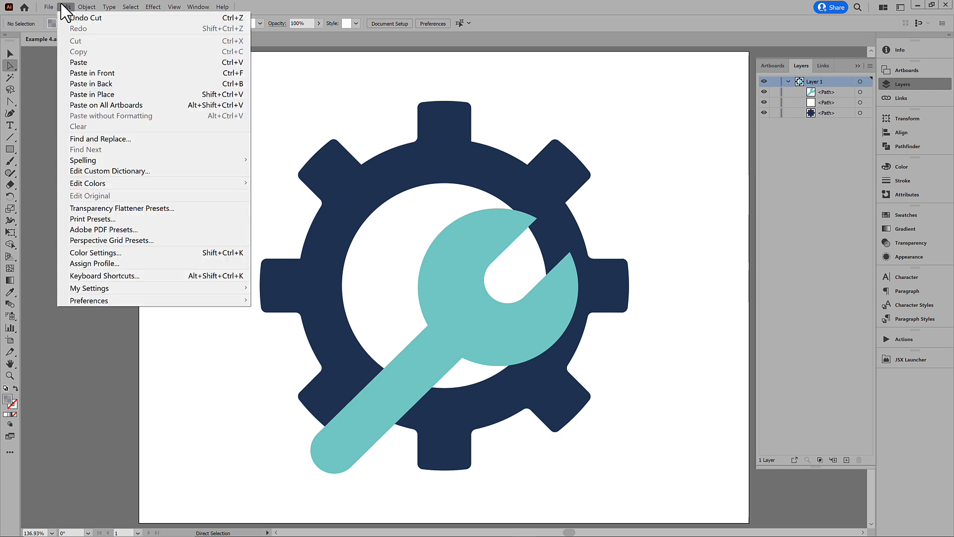
click(79, 83)
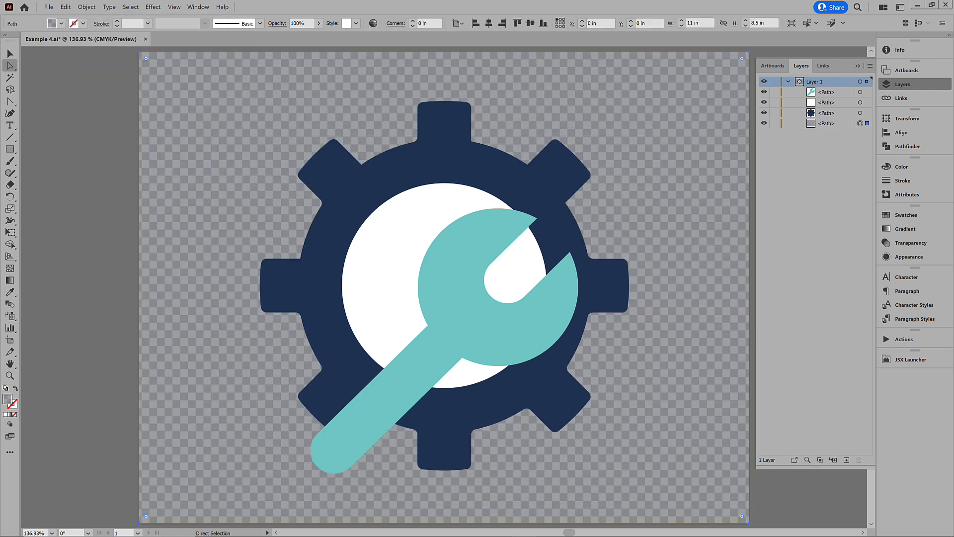
key(v)
key(Delete)
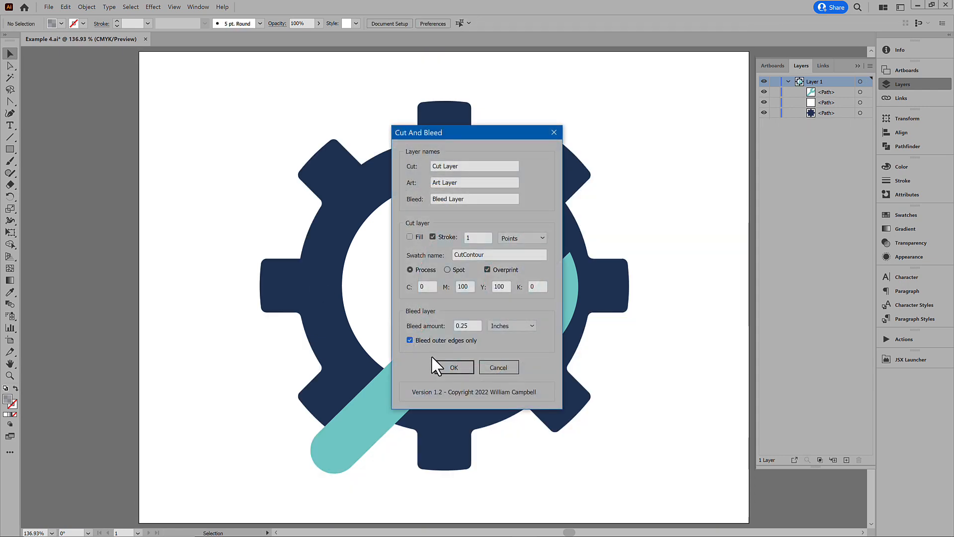
Step: Run Cut And Bleed on the white-centered gear and wrench with a 0.25 inch bleed and Bleed outer edges only turned on
click(460, 366)
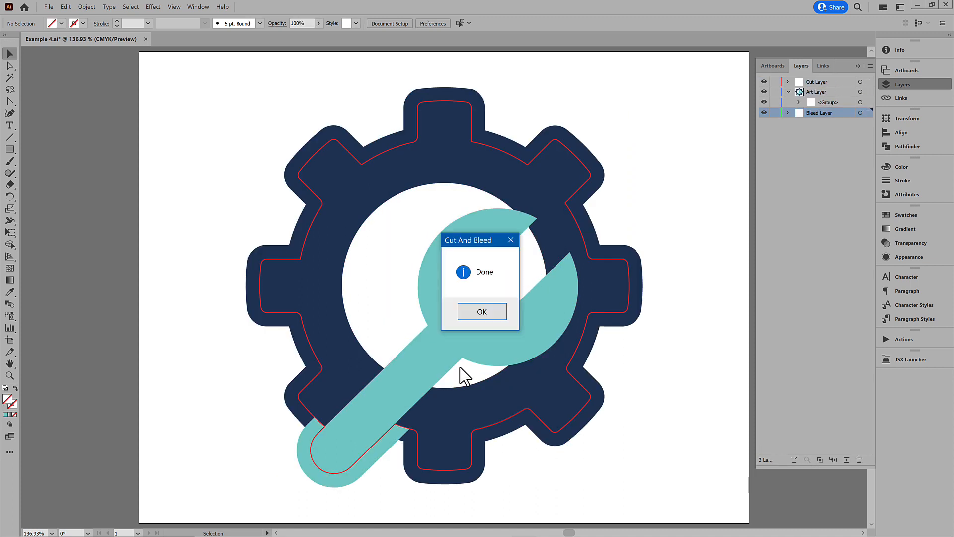
click(483, 314)
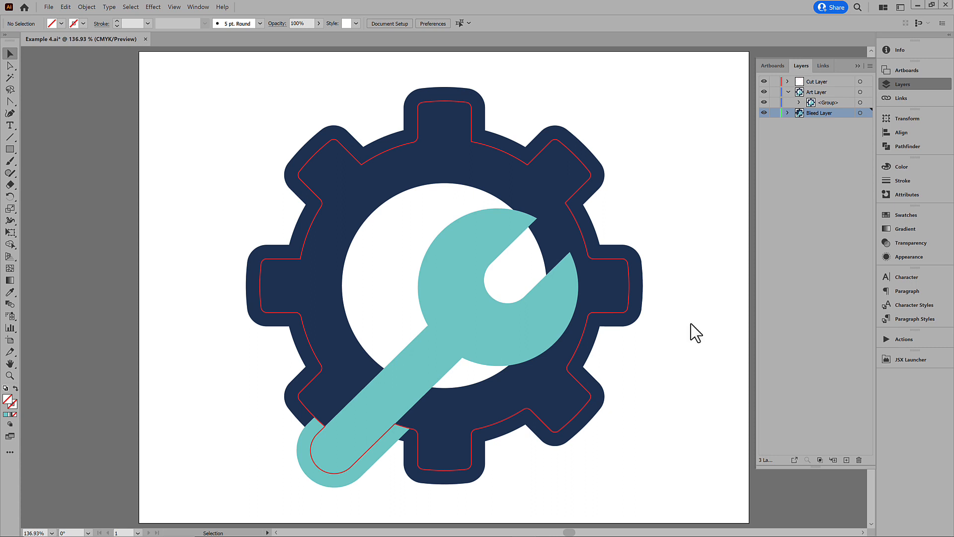
Step: Paste the checkerboard rectangle in back of the white-centered gear's bleed artwork and deselect it
click(65, 7)
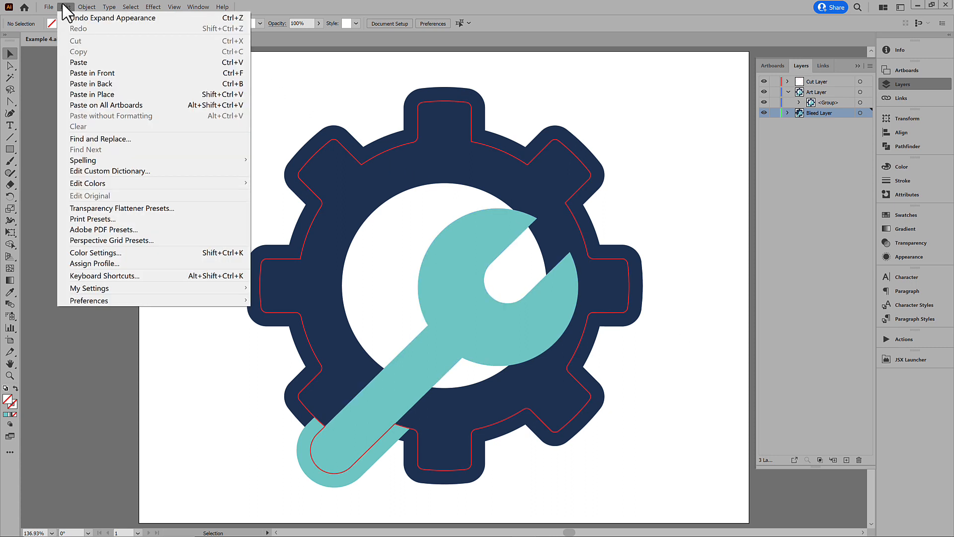
click(88, 84)
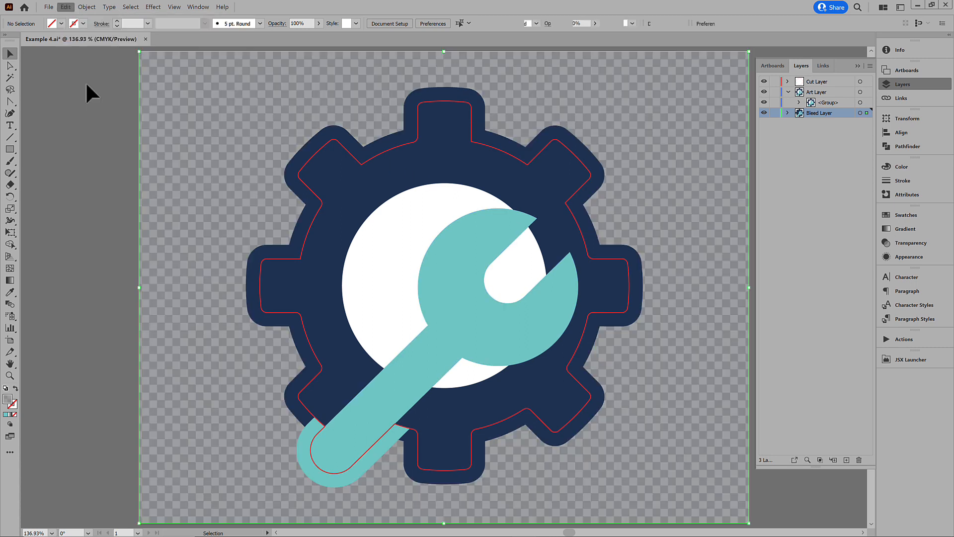
click(74, 112)
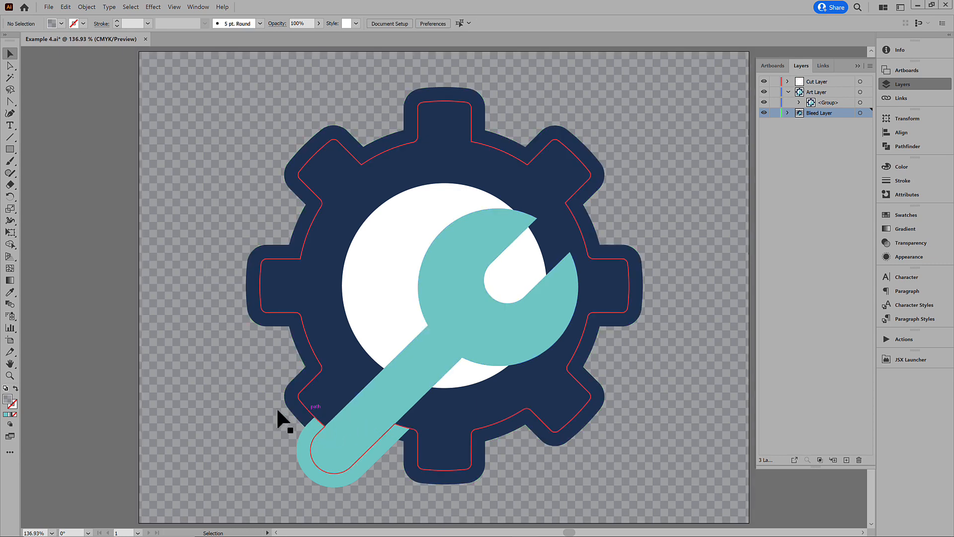